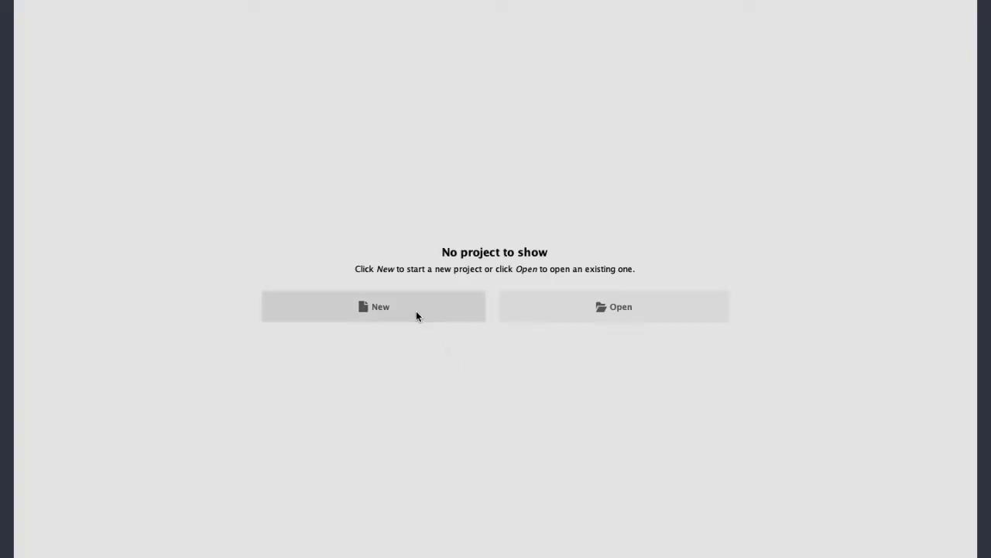
left_click(416, 310)
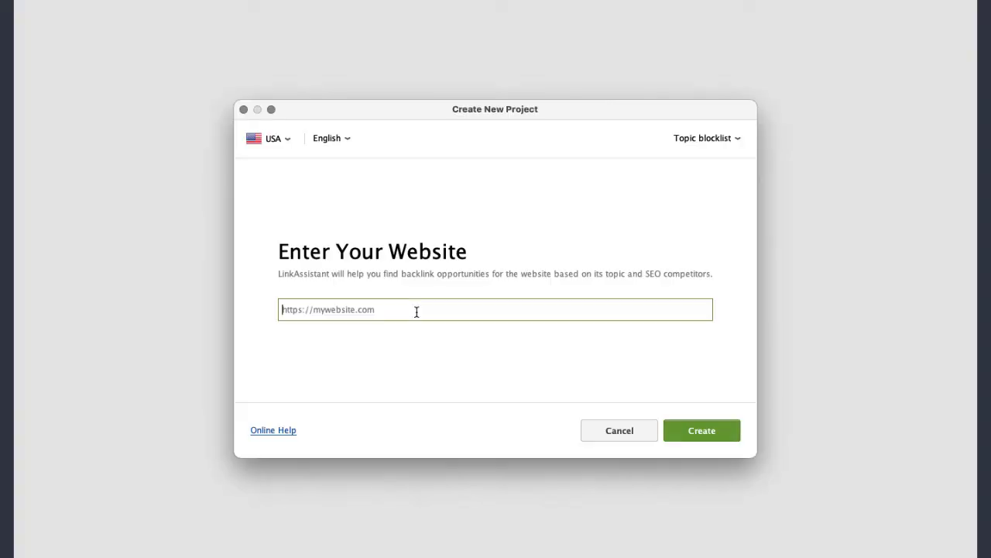
type("https://pinchofyum.com/")
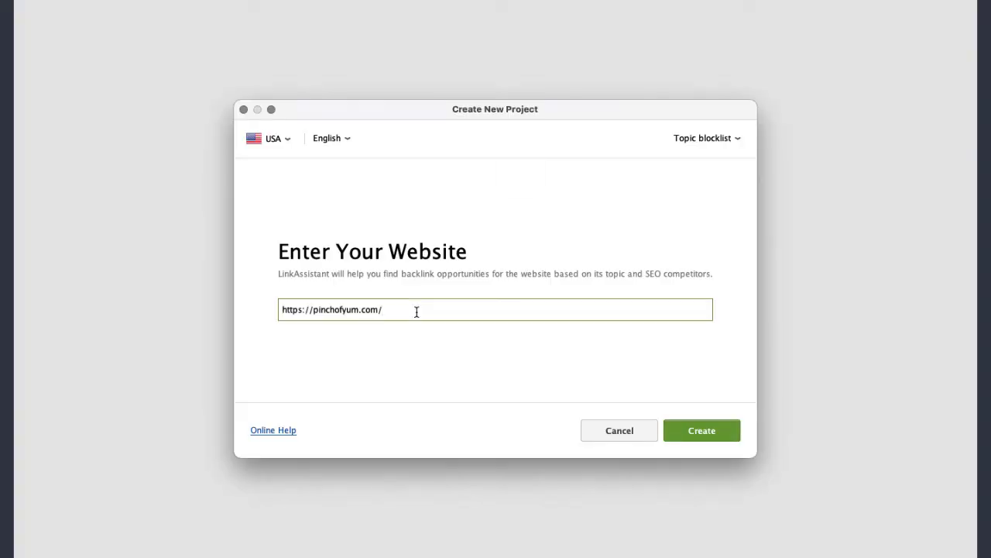
left_click(712, 142)
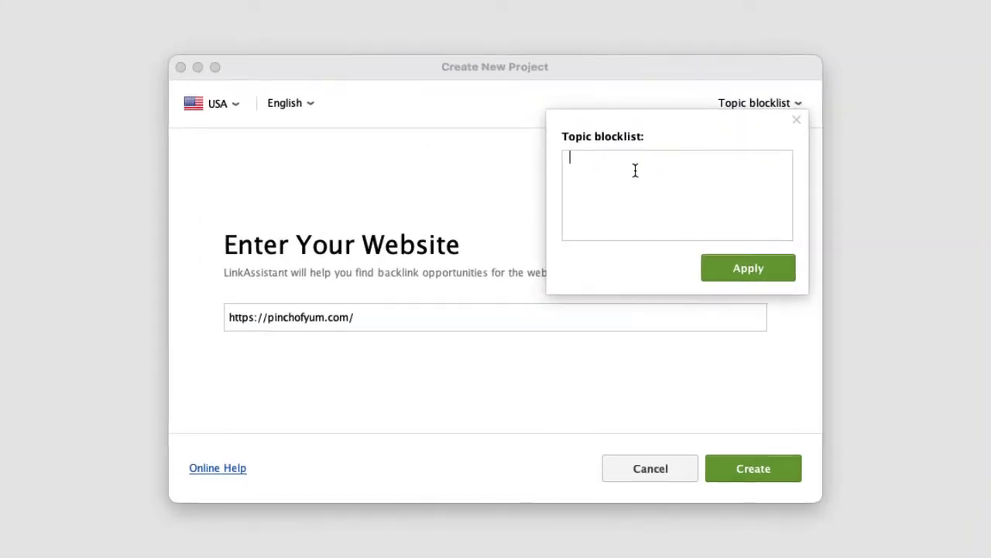
type("casino")
left_click(734, 269)
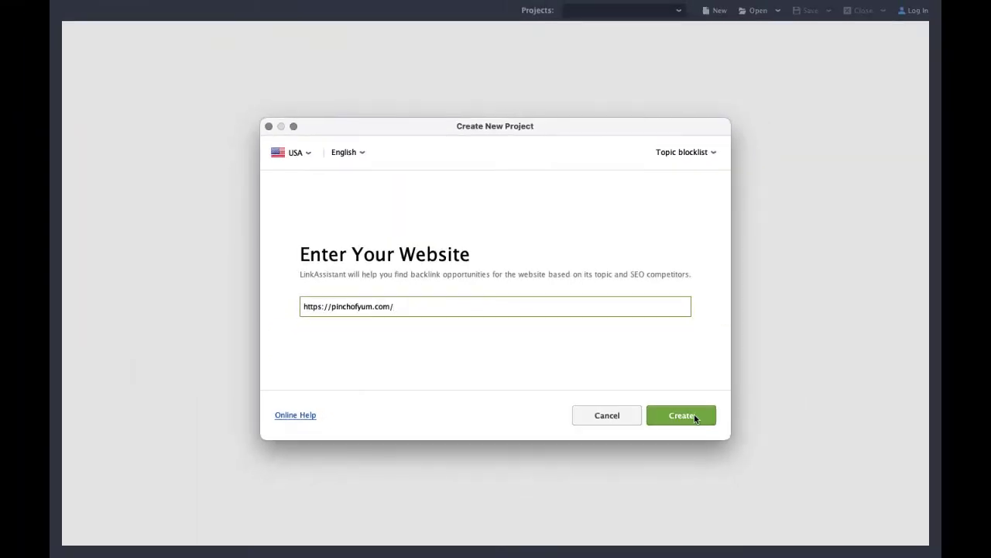
- Create the project, then review the viralnova, scarymommy and sparkpeople prospects without changing anything
left_click(694, 418)
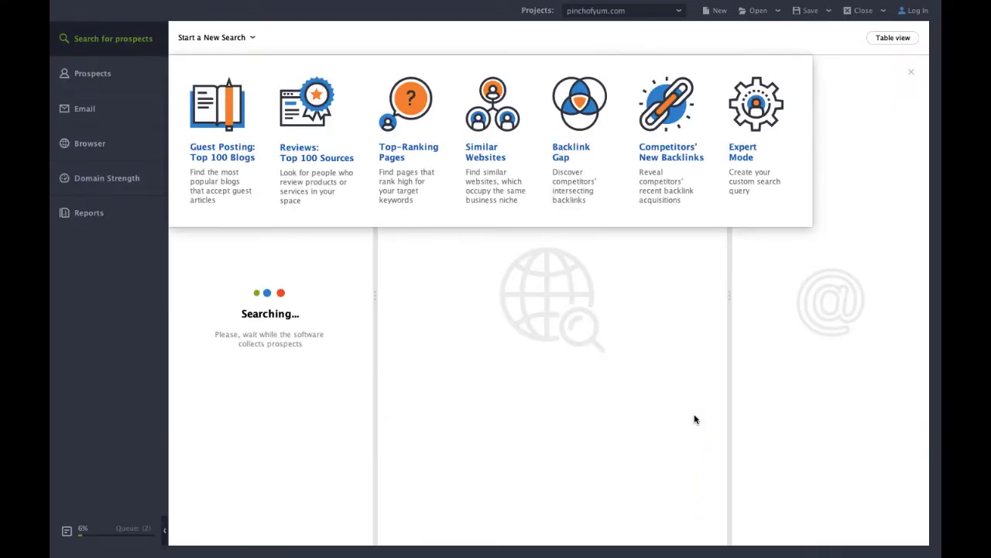
left_click(271, 240)
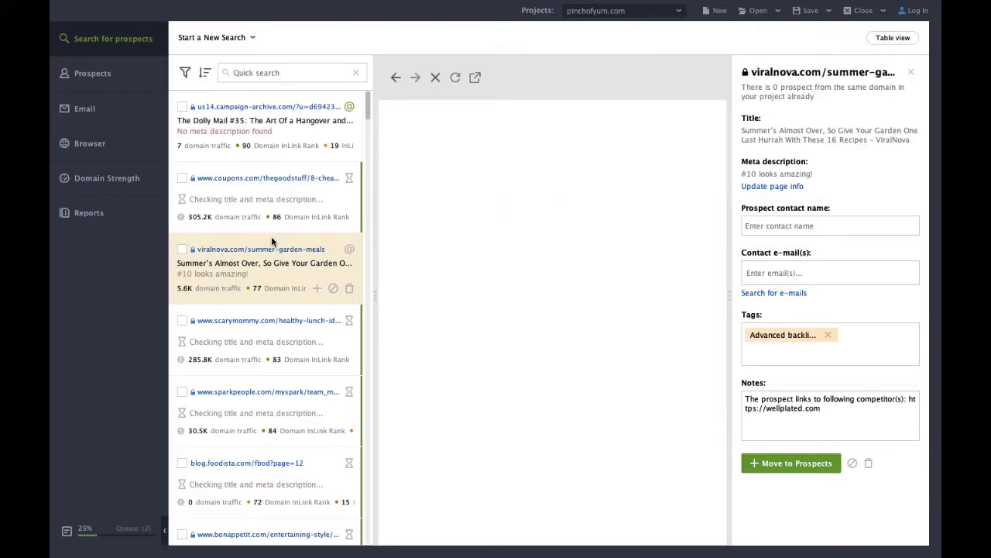
left_click(254, 326)
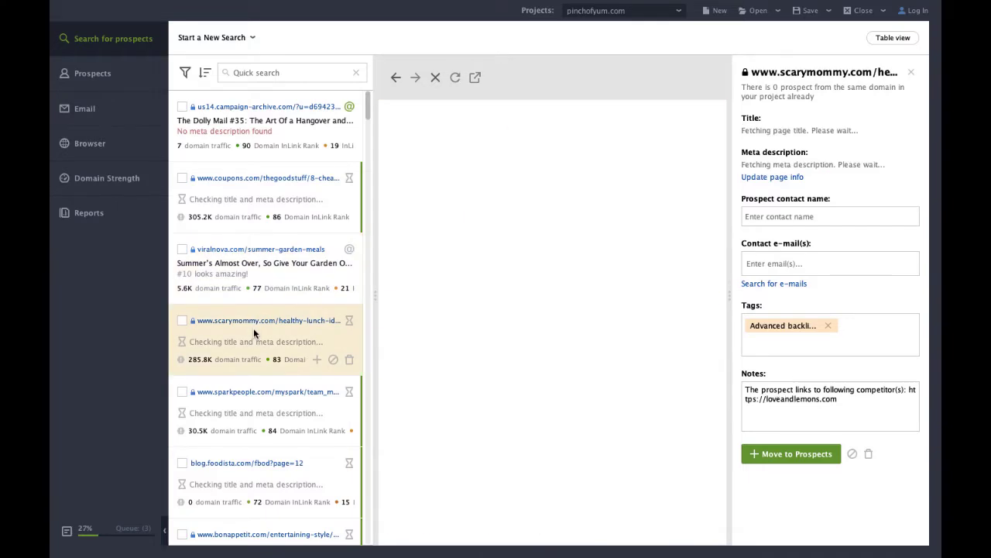
left_click(249, 391)
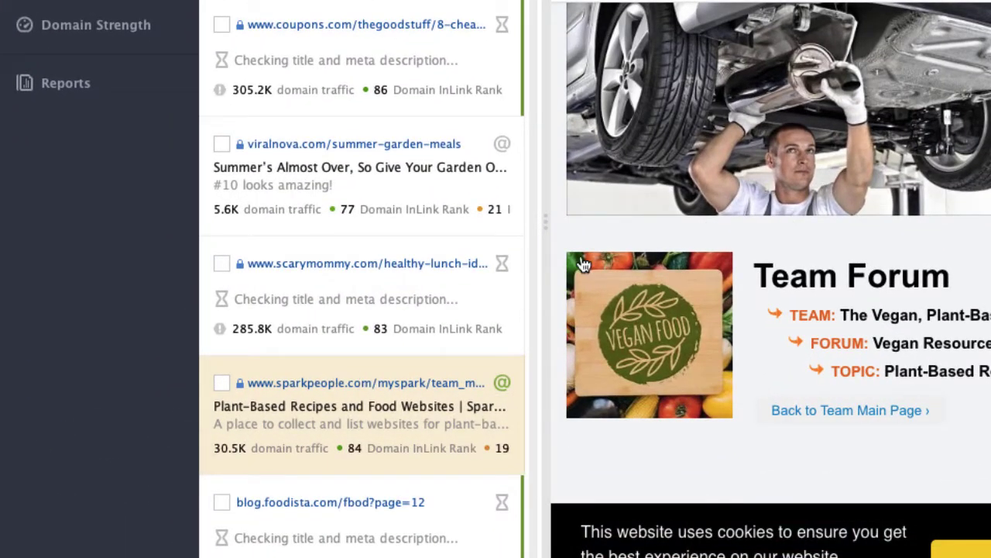
right_click(458, 369)
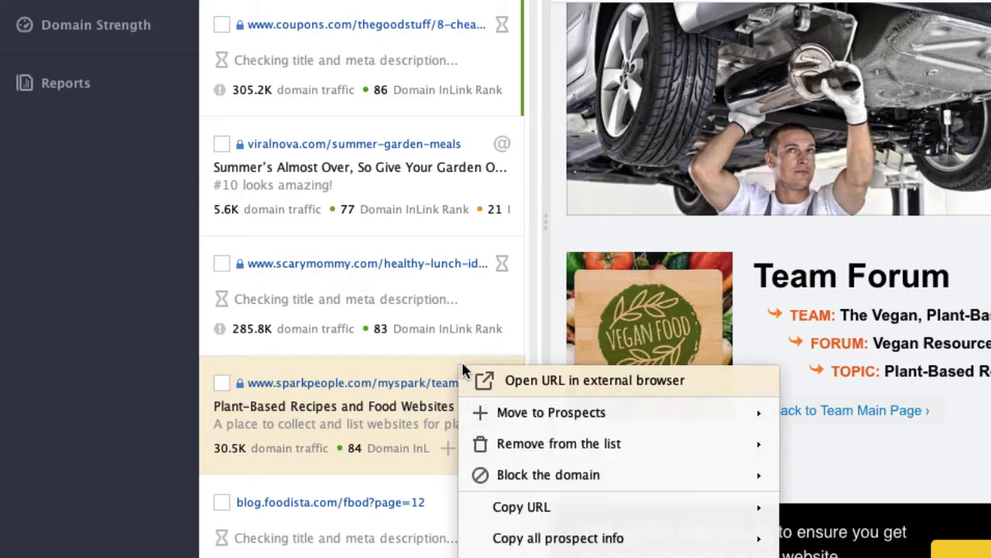
mouse_move(384, 428)
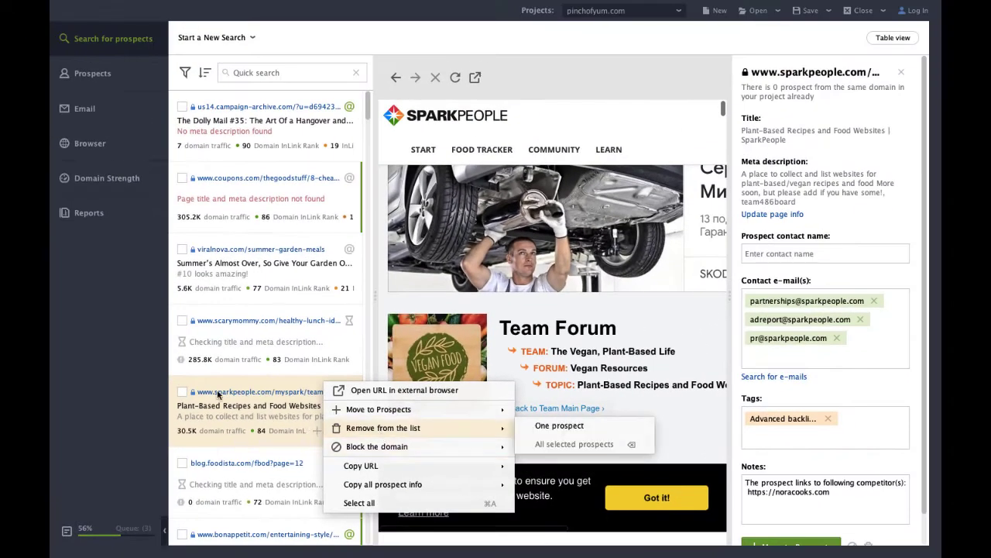
key("Escape")
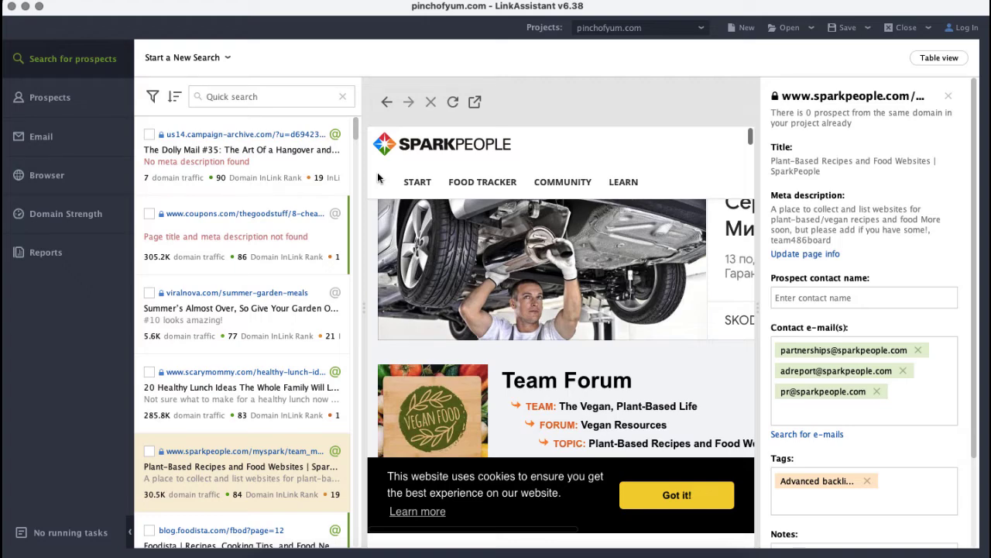
left_click(200, 54)
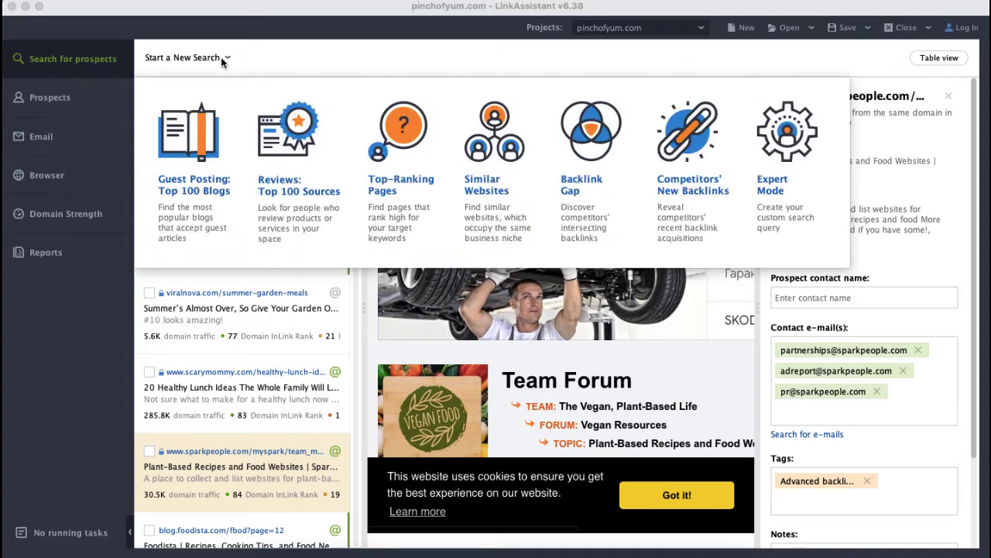
left_click(569, 188)
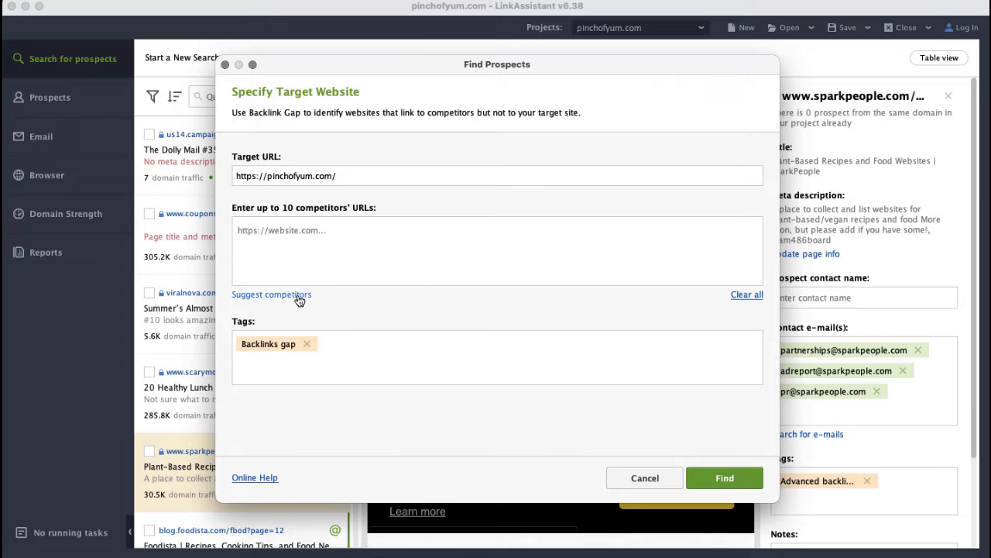
left_click(299, 296)
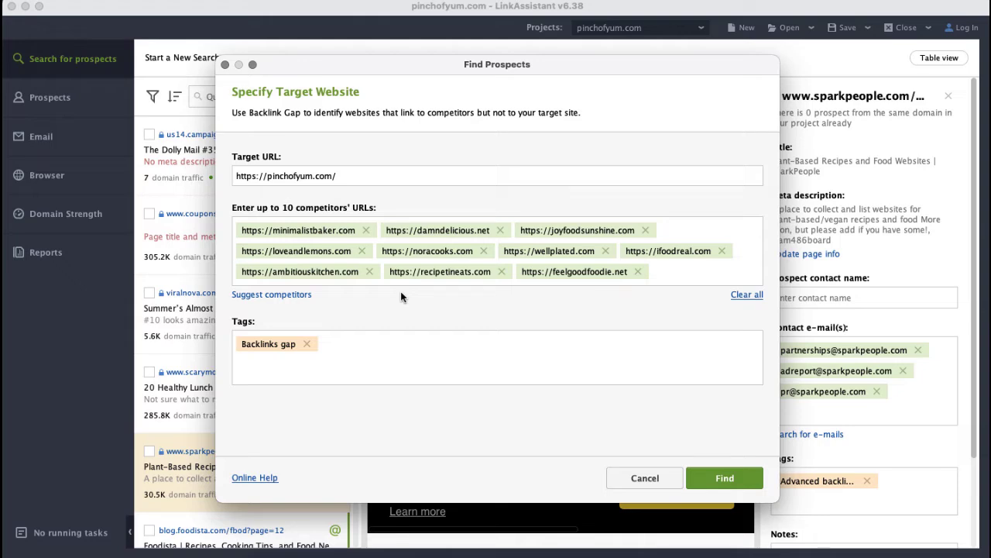
left_click(649, 478)
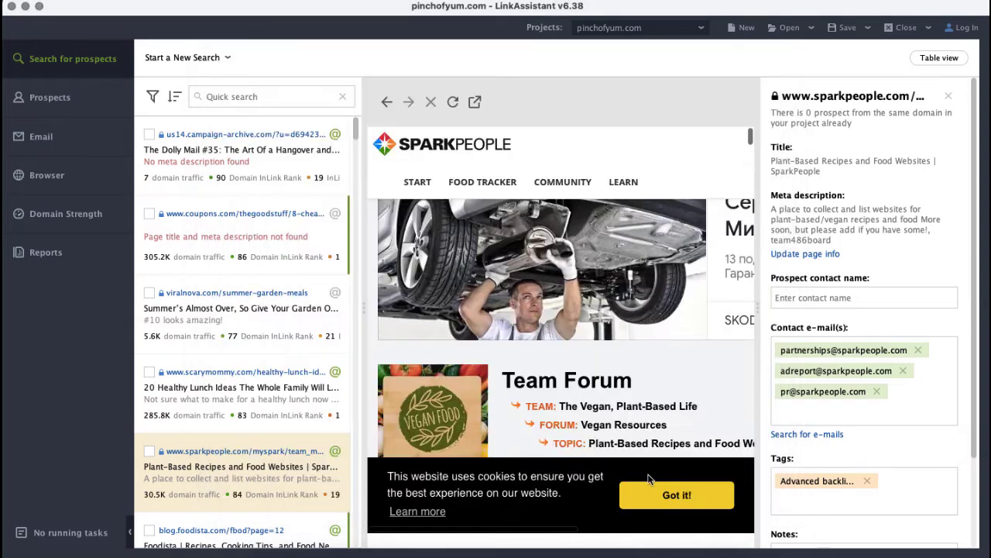
left_click(227, 59)
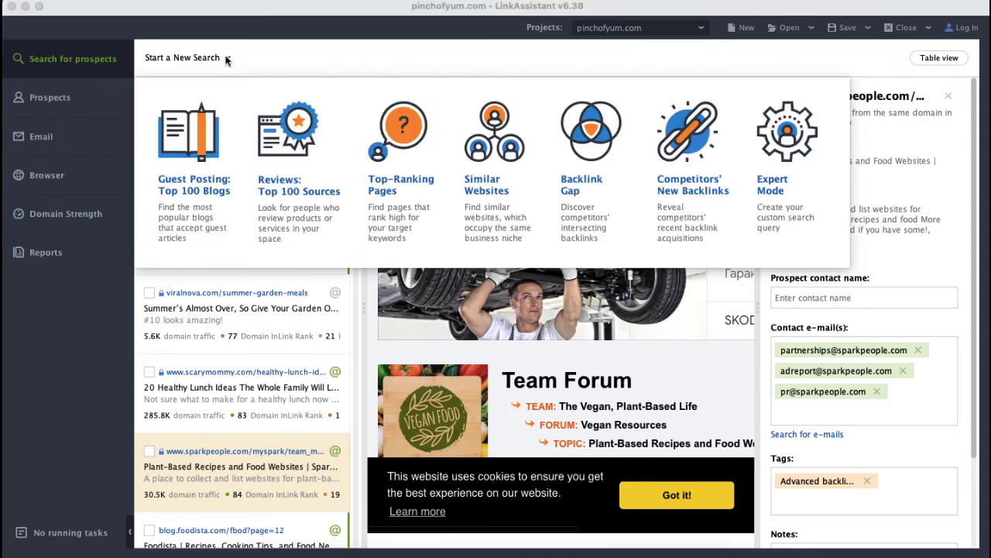
left_click(767, 191)
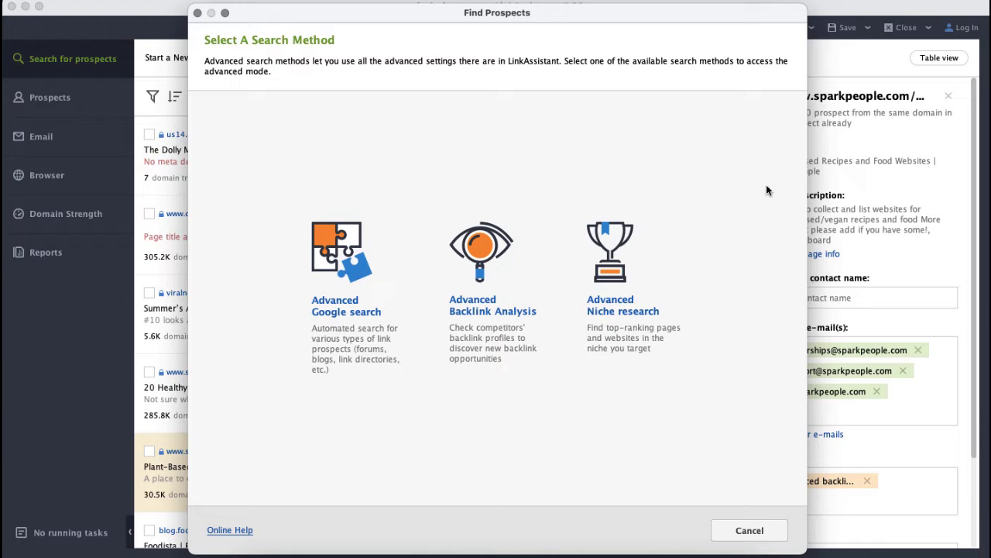
left_click(488, 284)
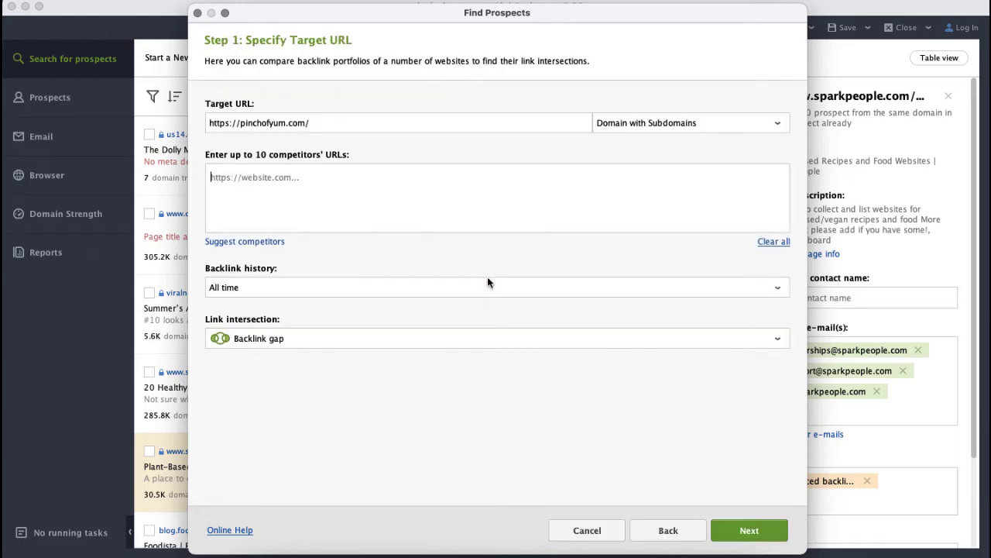
- Abandon the advanced search setup and start a new Top-Ranking Pages search
left_click(587, 530)
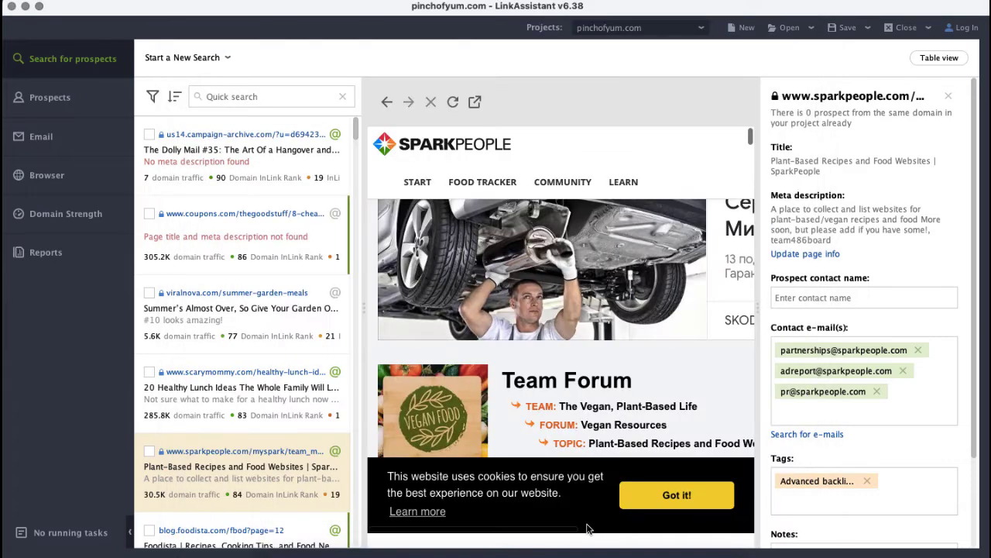
left_click(228, 60)
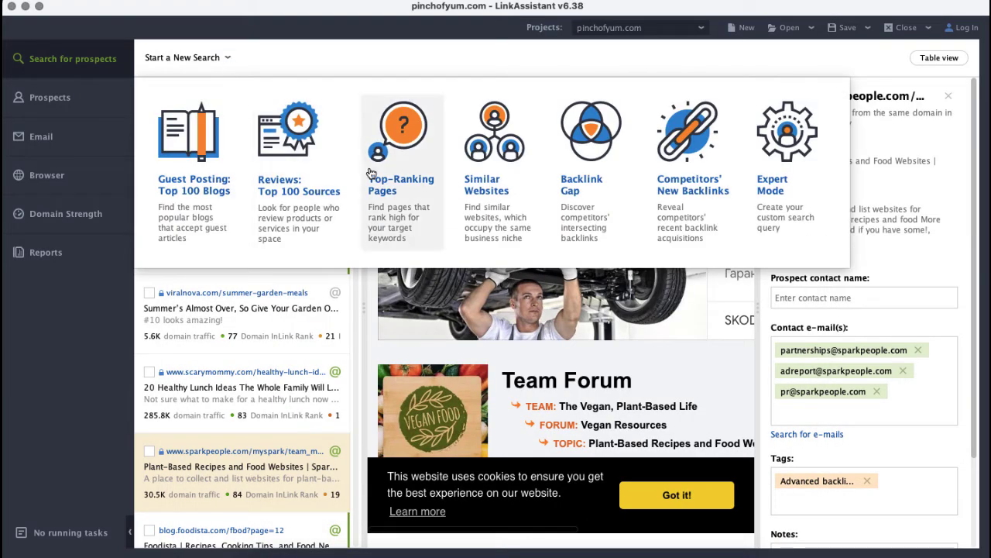
left_click(393, 205)
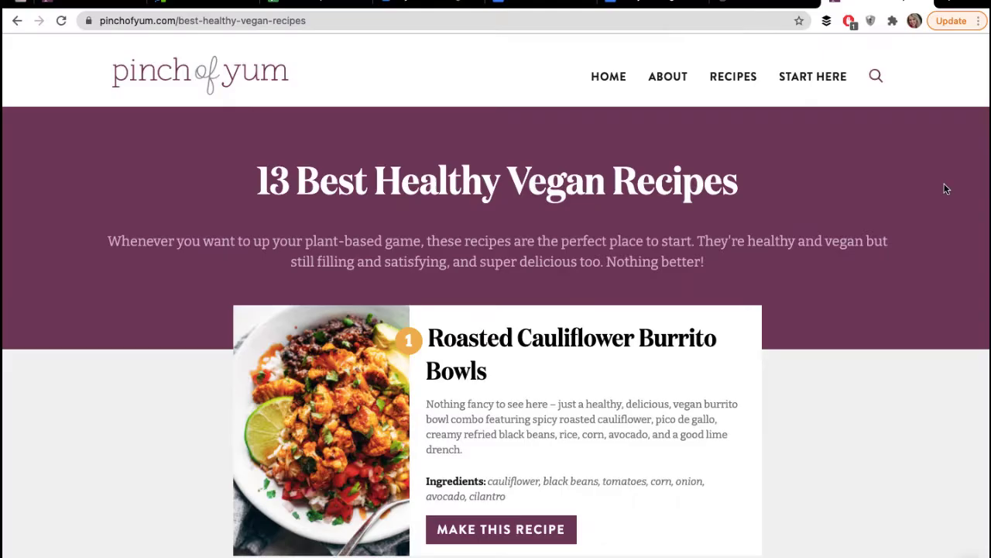
scroll(949, 191, "down", 2)
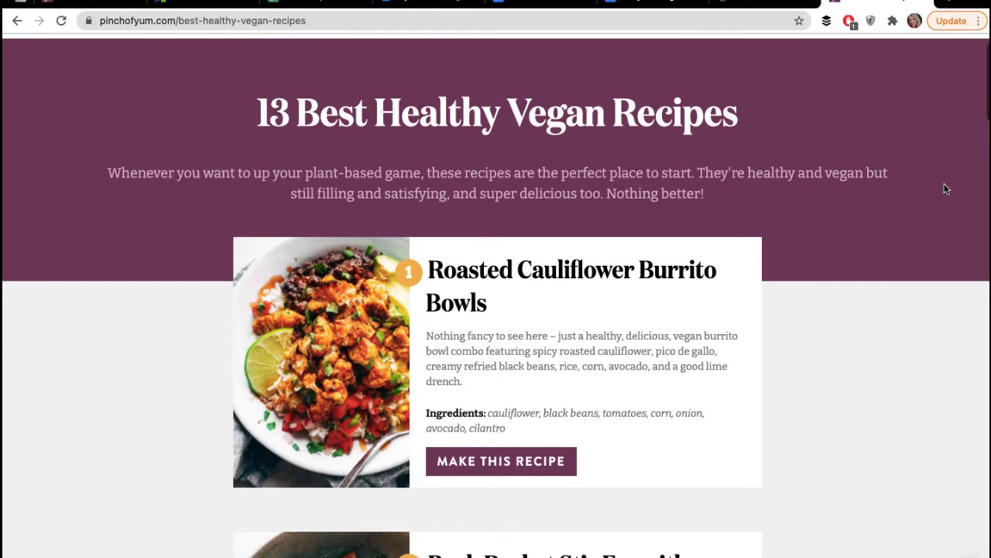
scroll(944, 188, "down", 1)
scroll(944, 189, "down", 2)
scroll(945, 188, "down", 2)
scroll(944, 188, "down", 2)
scroll(944, 188, "down", 4)
scroll(944, 189, "down", 5)
scroll(944, 188, "down", 5)
scroll(944, 188, "down", 6)
scroll(944, 188, "down", 5)
scroll(945, 188, "down", 4)
scroll(945, 188, "down", 5)
scroll(944, 188, "down", 5)
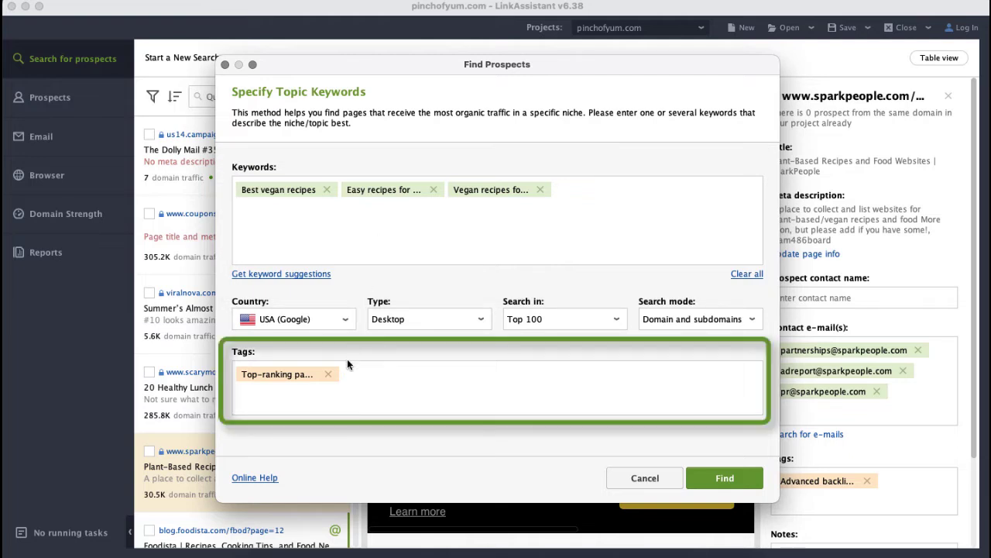
- Replace the default tag with 'top pages vegan recipes' and launch the Top-Ranking Pages search
left_click(328, 374)
type("top pages vegan recipes")
key("Return")
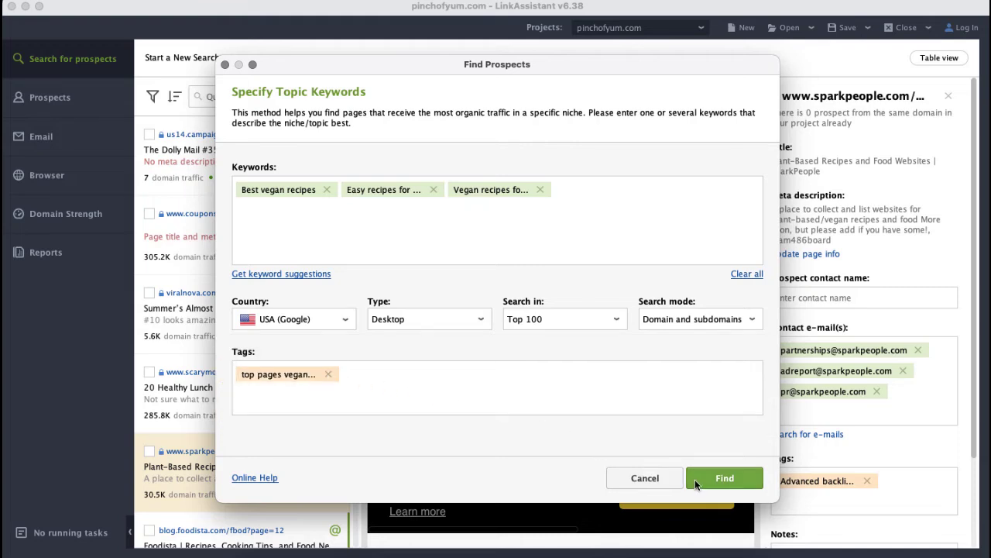
left_click(695, 479)
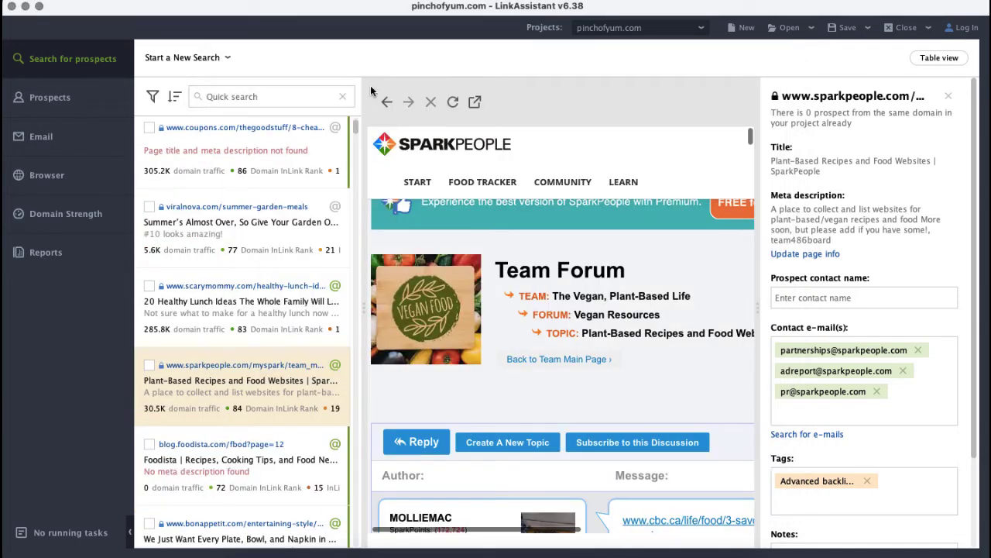
left_click(229, 59)
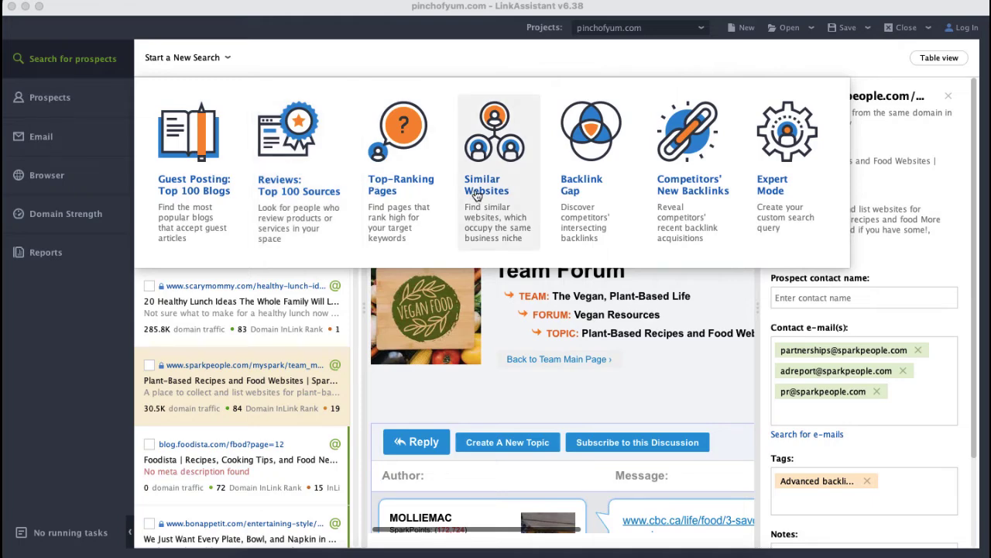
left_click(769, 206)
left_click(755, 530)
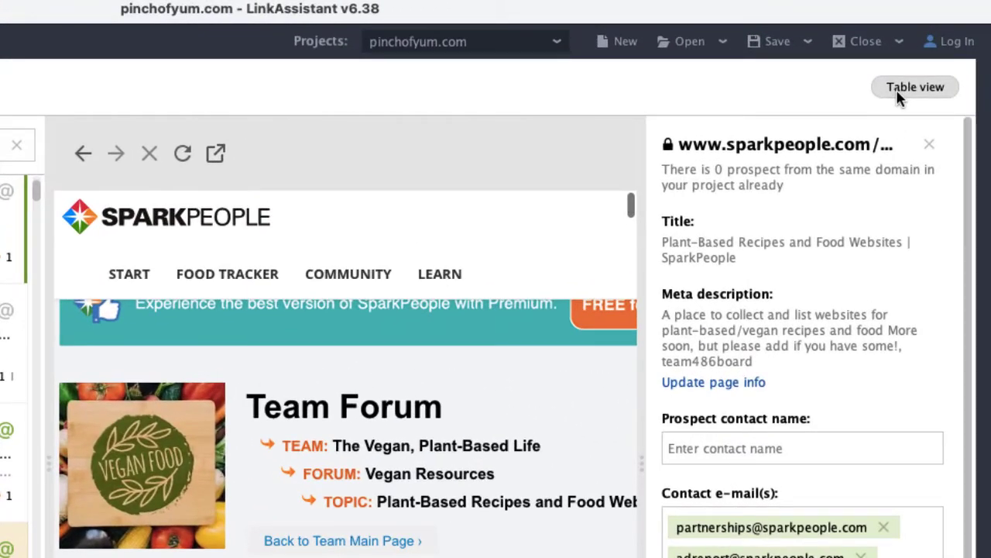
- Show results as a table sorted by Domain InLink Rank descending, with the 'vega' quick search cleared
left_click(898, 92)
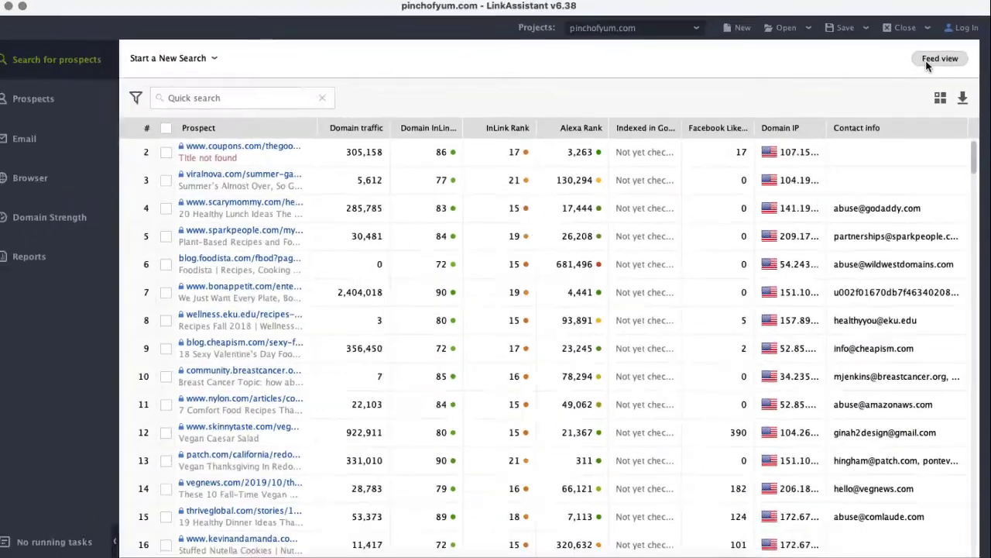
left_click(927, 60)
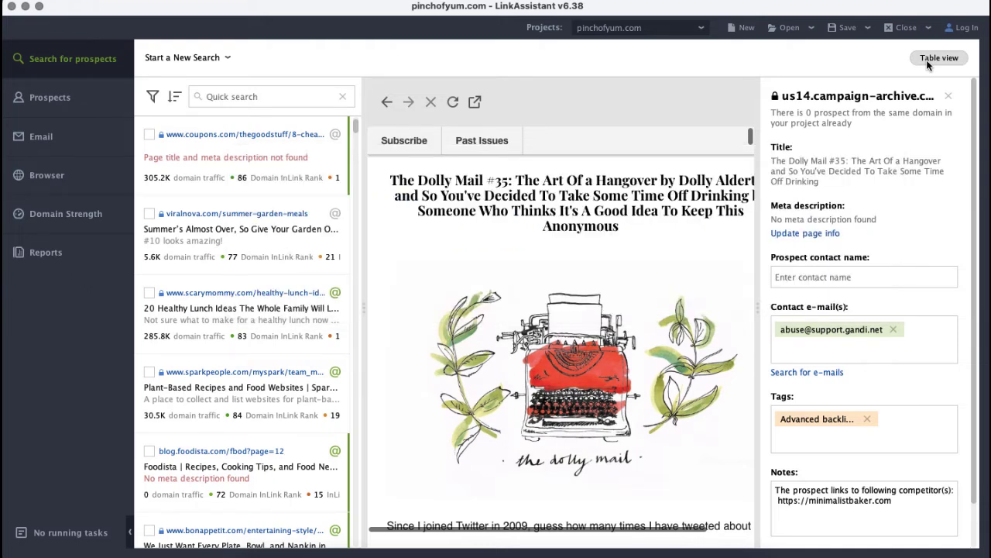
left_click(937, 58)
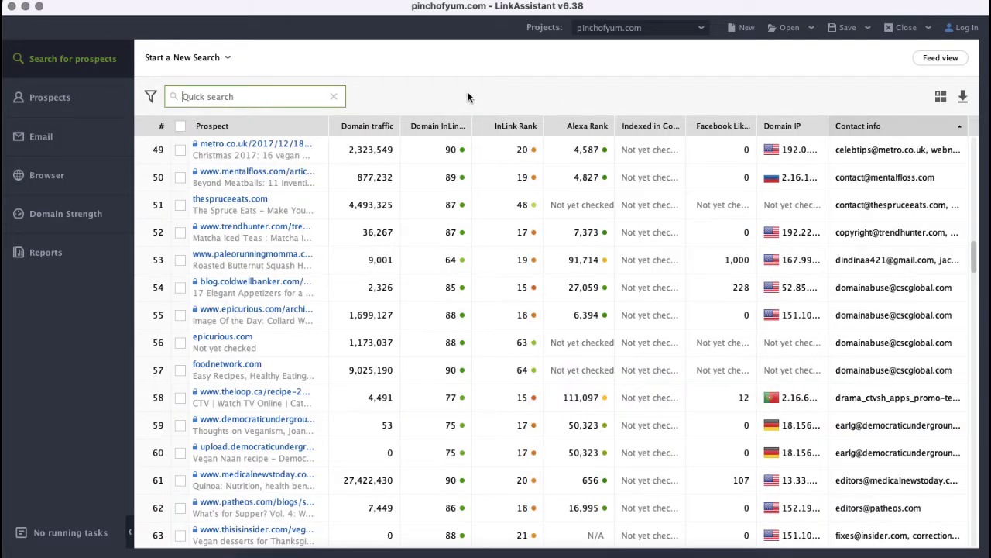
left_click(375, 126)
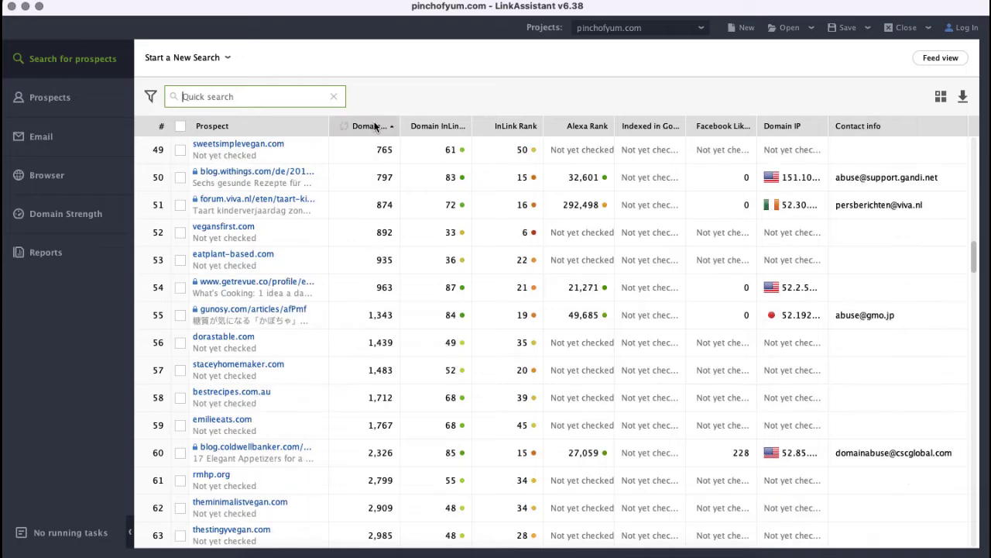
left_click(436, 125)
left_click(436, 125)
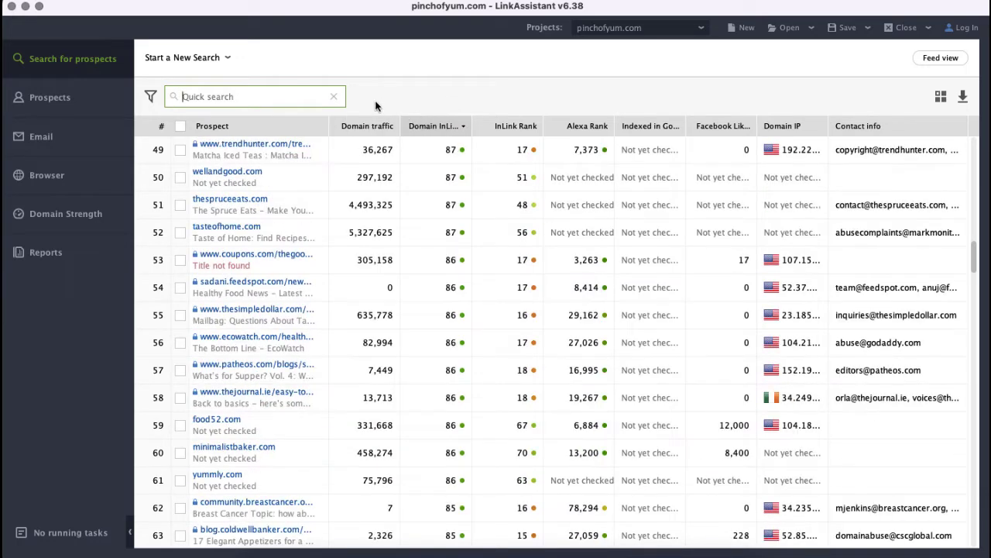
type("veg")
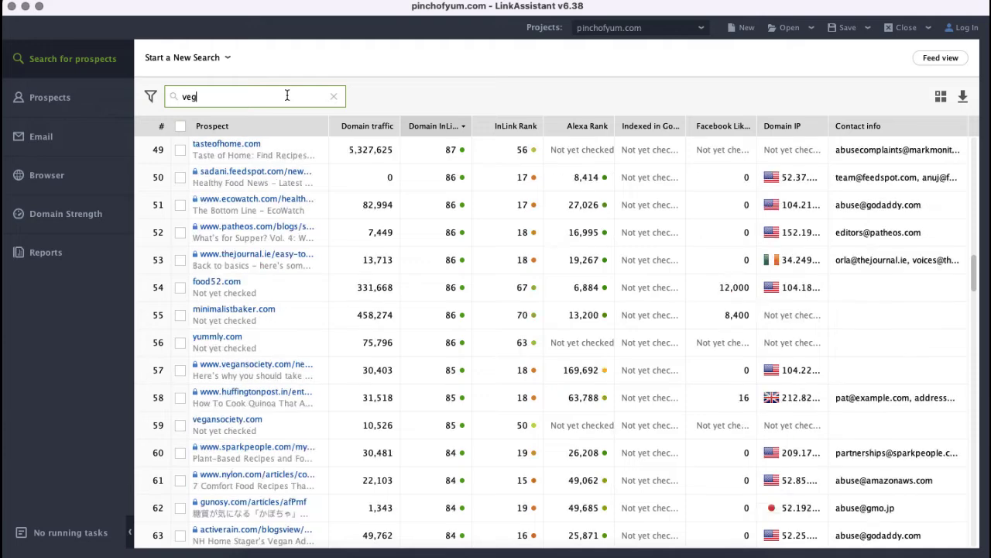
type("an")
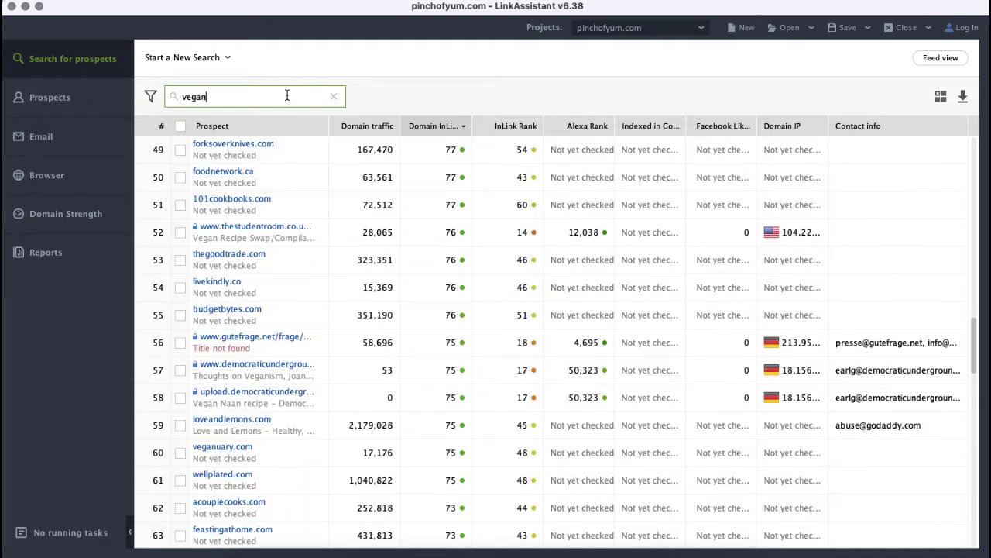
key("BackSpace")
key("BackSpace")
key("BackSpace")
key("BackSpace")
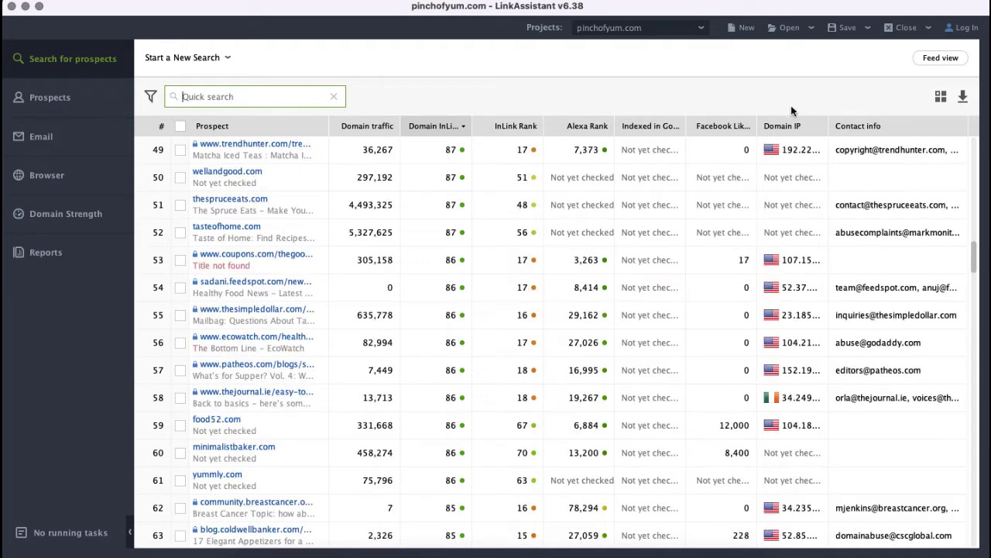
- Add the Title column to the prospects table and refresh the Alexa Rank data
left_click(941, 97)
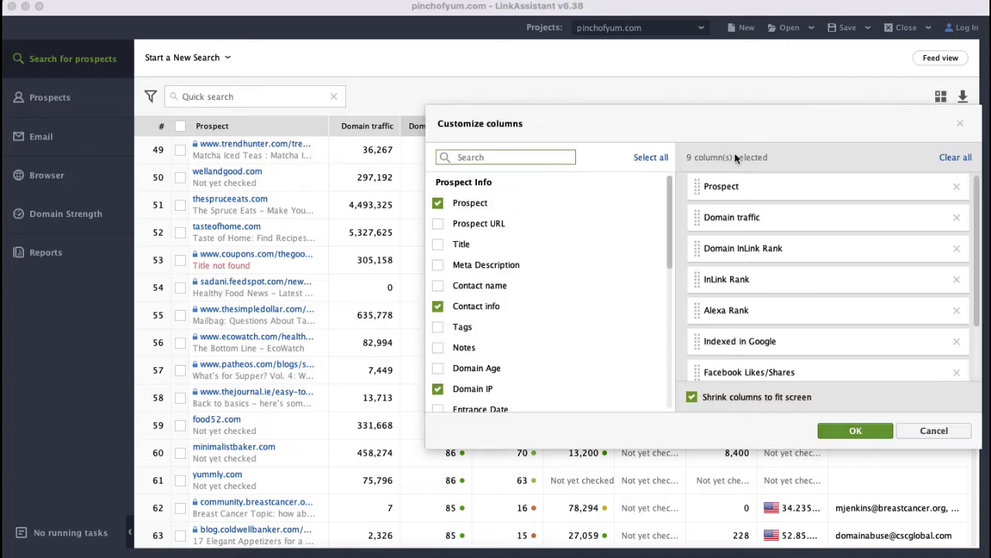
left_click(438, 244)
scroll(438, 246, "down", 5)
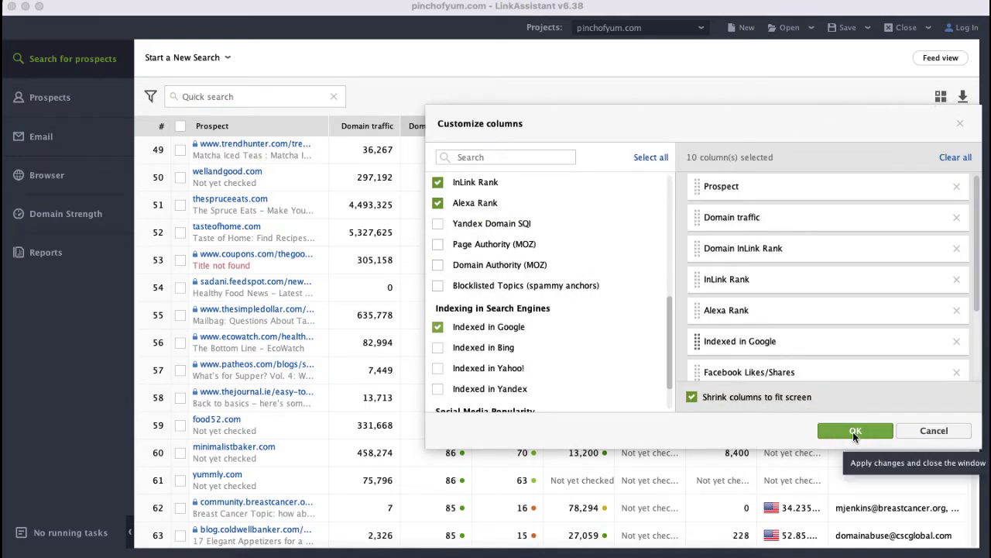
left_click(852, 432)
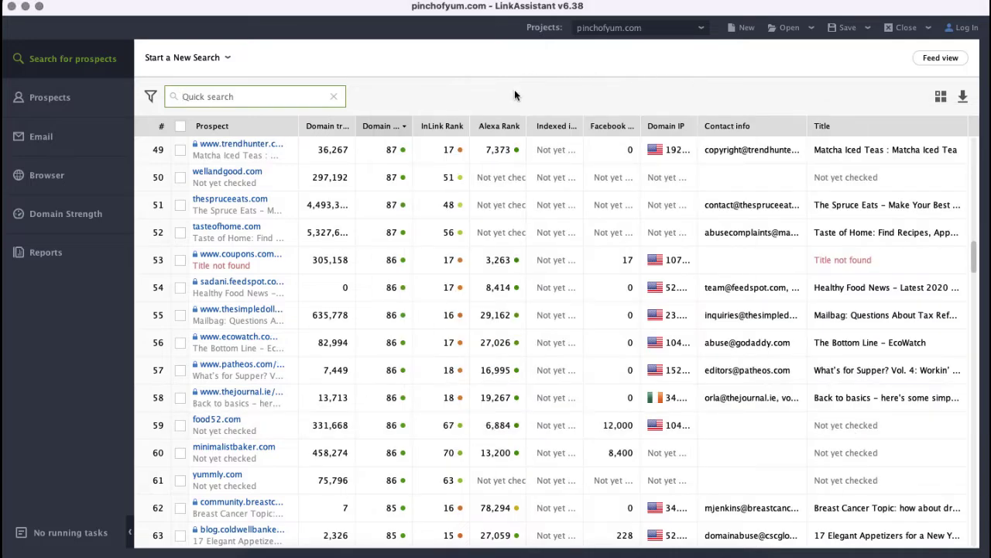
mouse_move(500, 126)
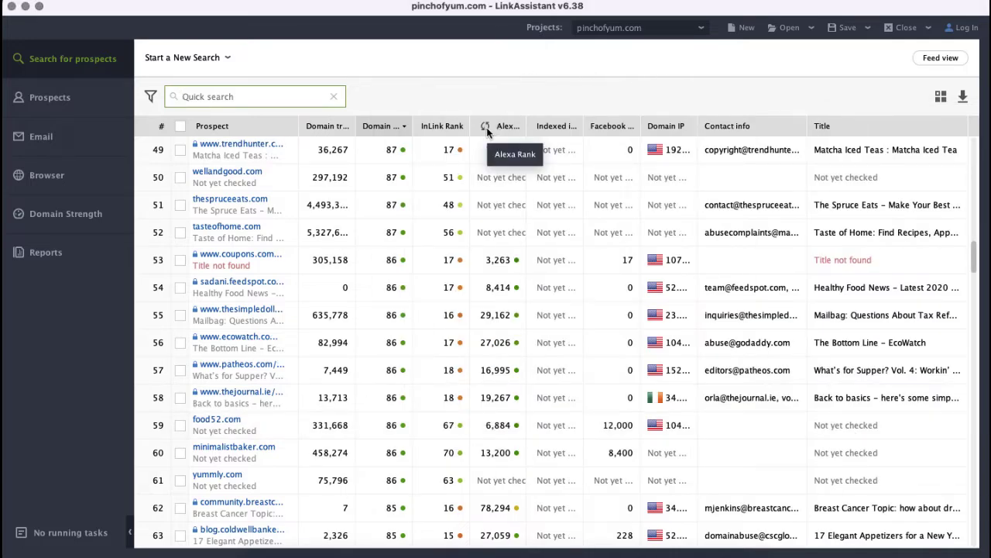
left_click(487, 129)
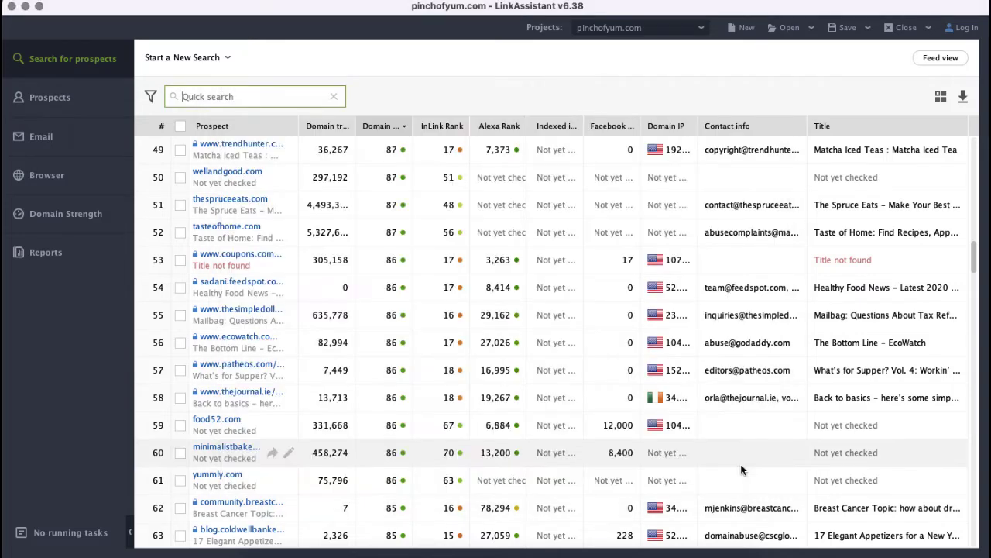
- Add the Tags column, found by searching 'tag' in the column list
left_click(941, 97)
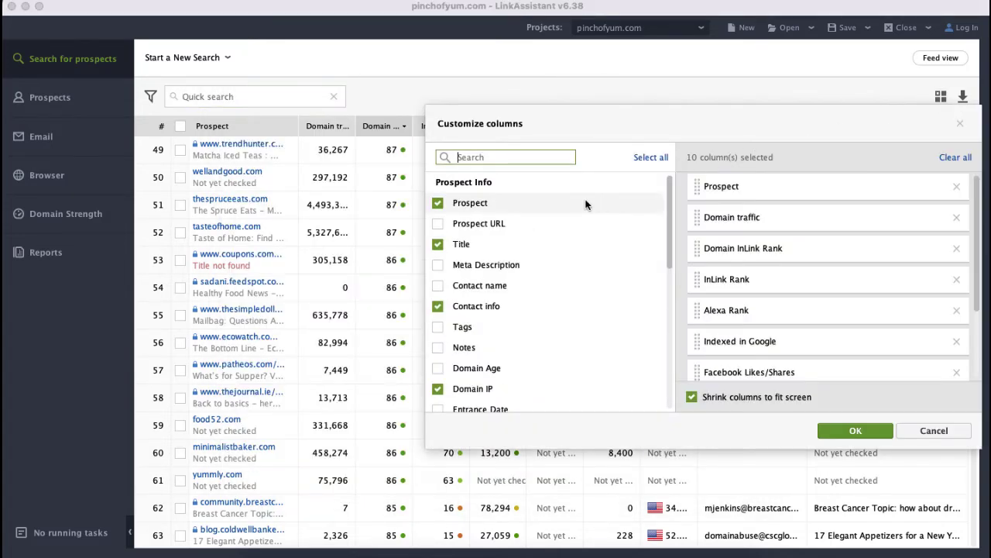
type("tag")
left_click(439, 203)
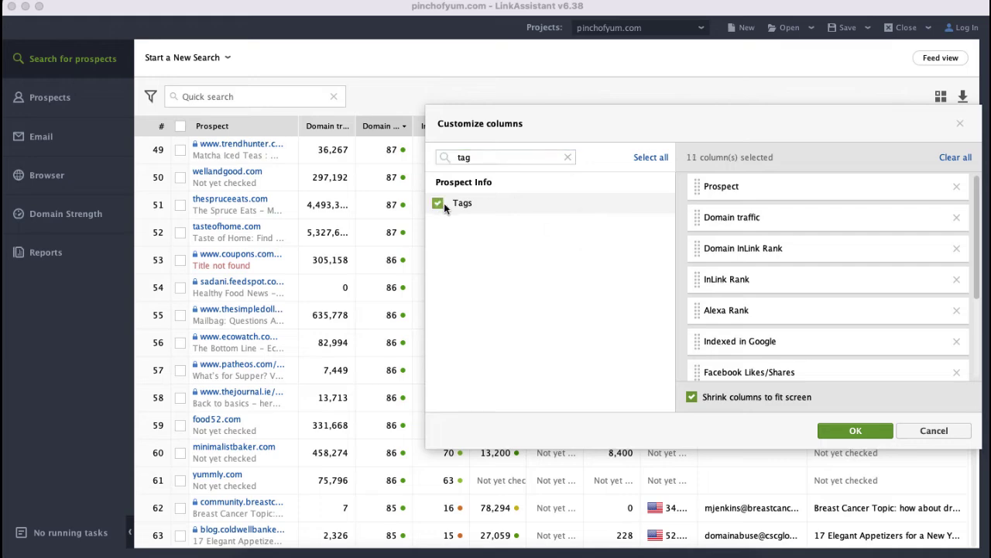
left_click(834, 430)
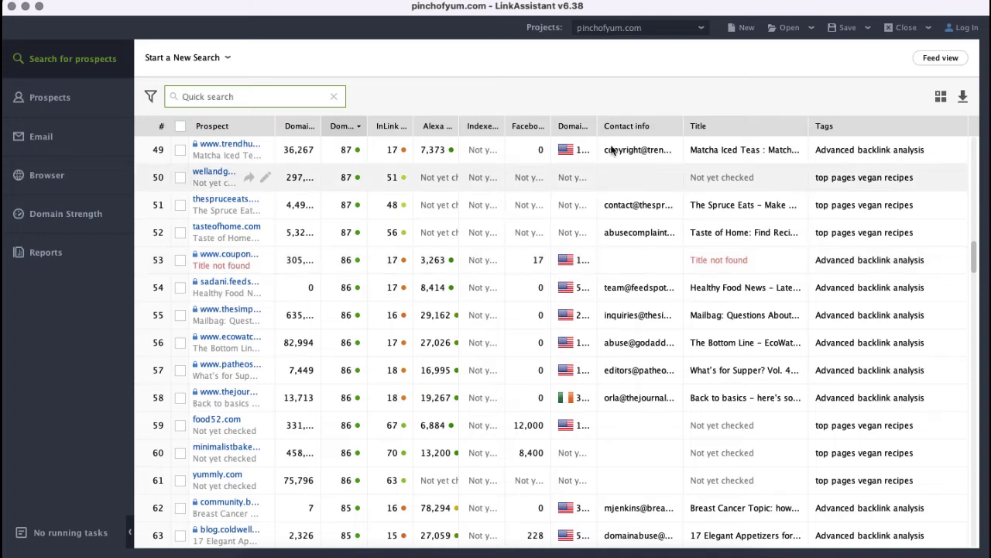
- Select all prospects in the results table and move them to Prospects
left_click(180, 126)
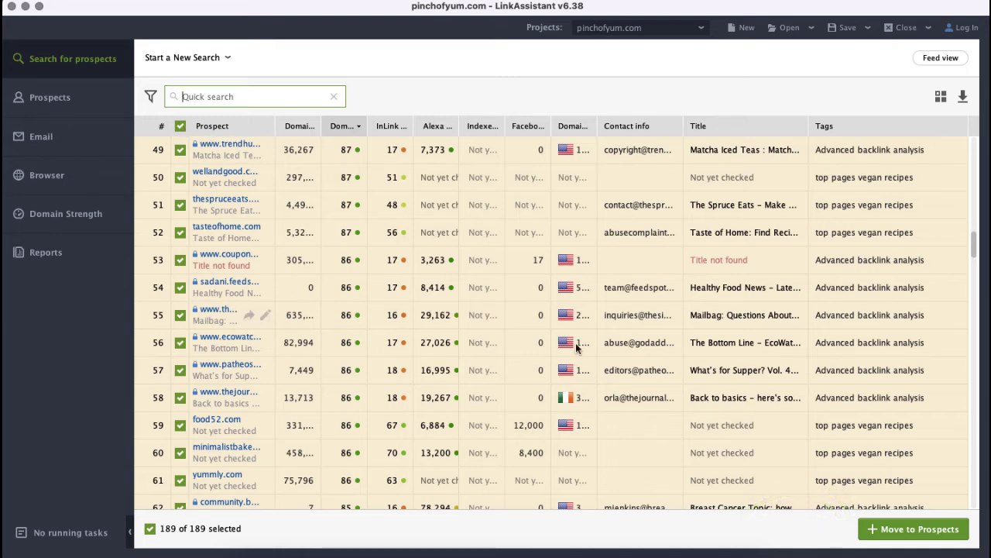
left_click(914, 529)
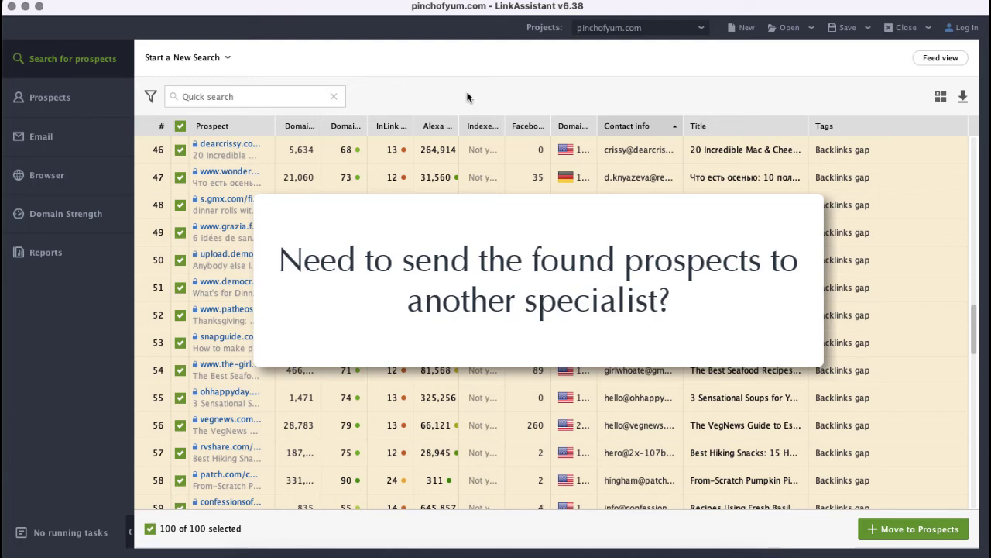
- Cancel the CSV export and copy all info of the selected prospects
left_click(963, 97)
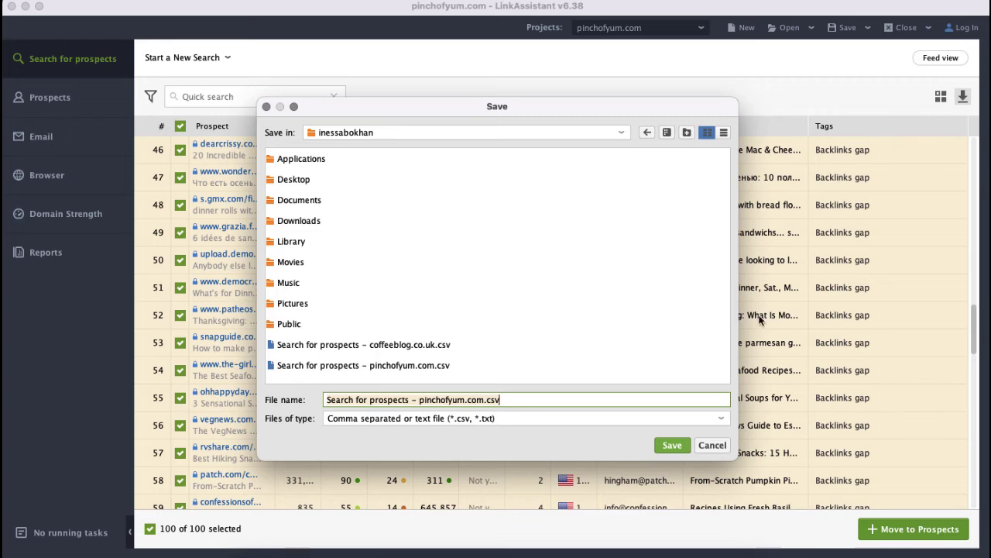
left_click(712, 445)
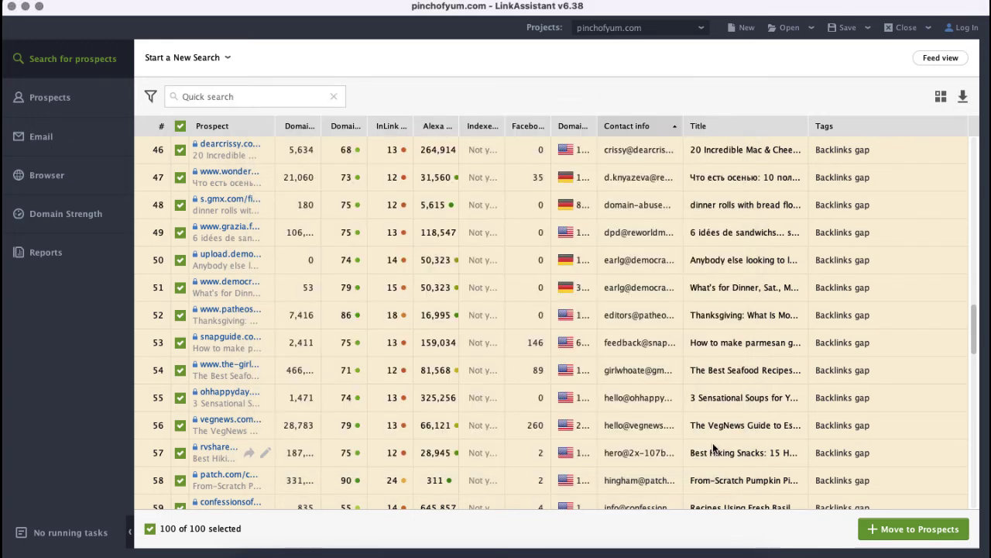
right_click(714, 447)
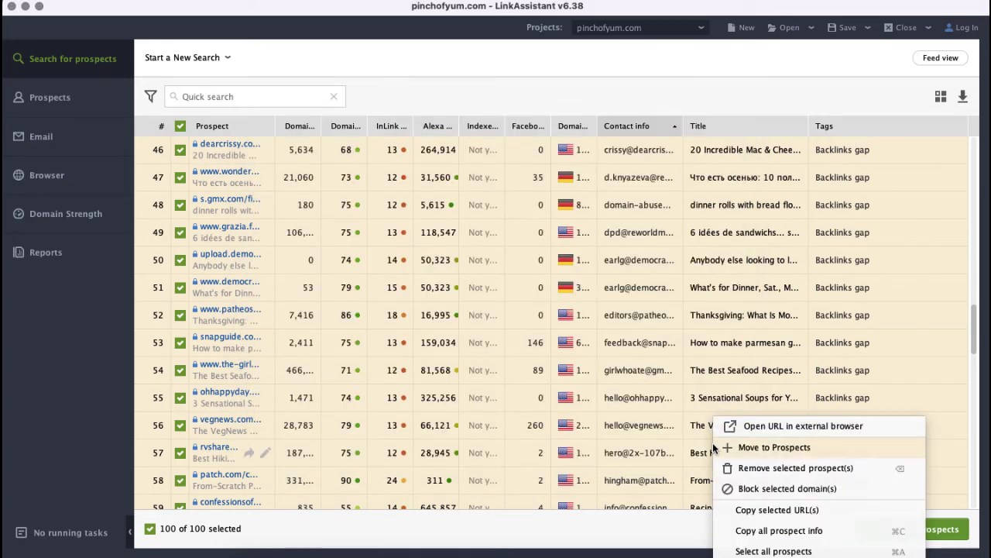
left_click(779, 533)
- Paste the copied prospect data into the Link Prospects sheet starting at cell A60
left_click(50, 178)
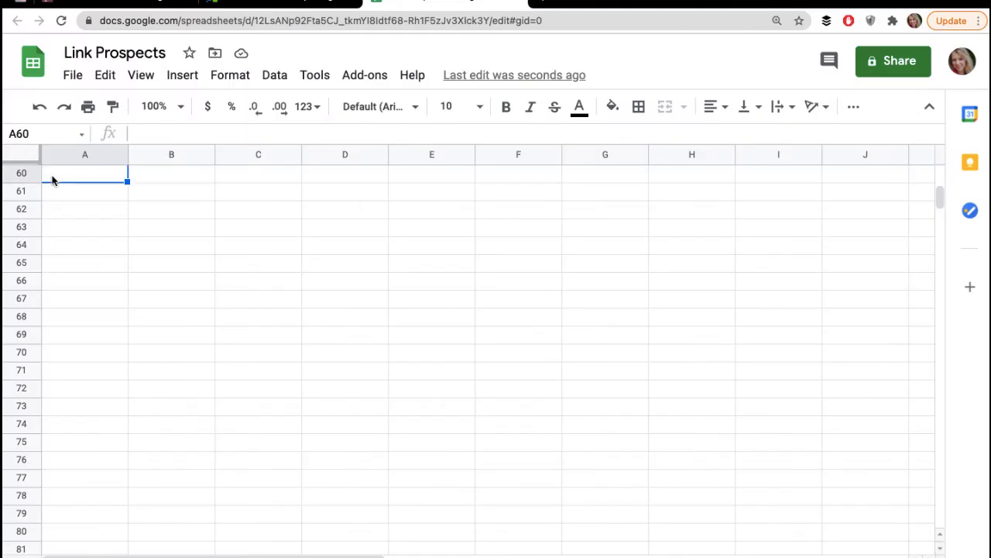
key("ctrl+v")
scroll(99, 265, "down", 10)
scroll(99, 265, "down", 7)
scroll(98, 265, "down", 1)
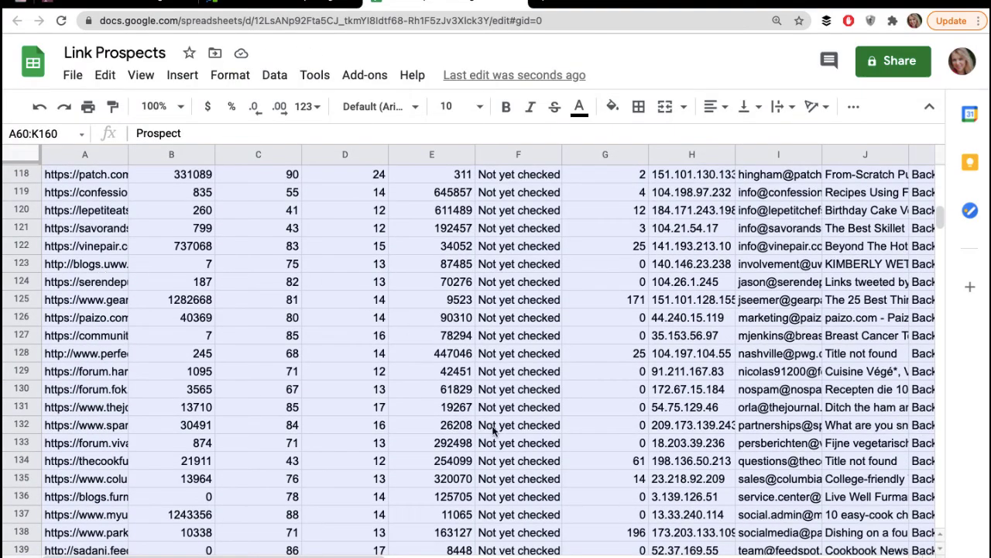
left_click(634, 552)
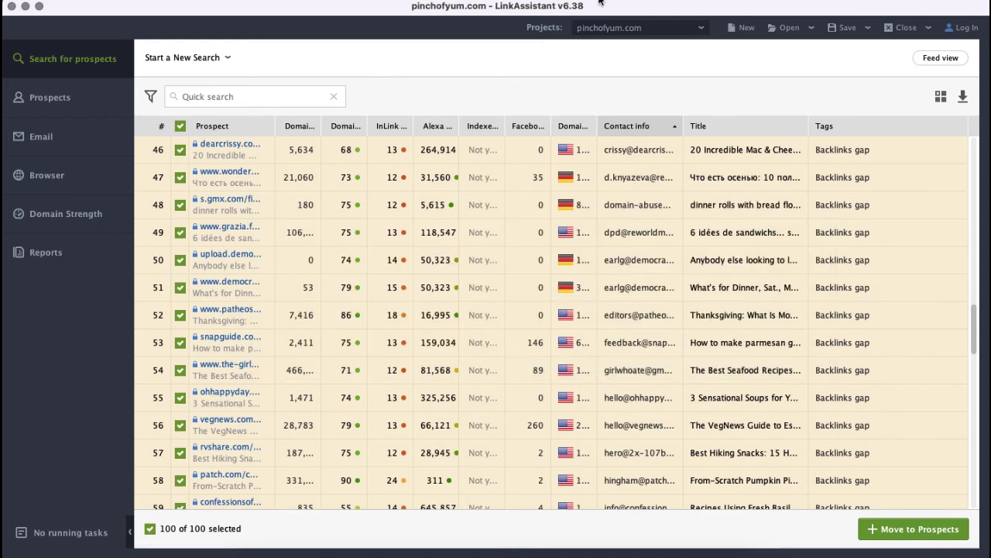
left_click(602, 3)
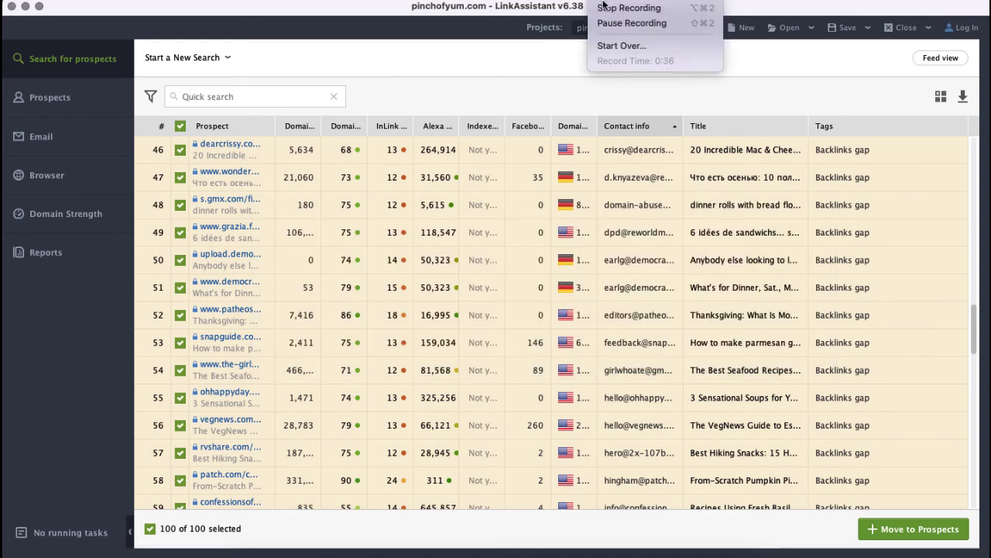